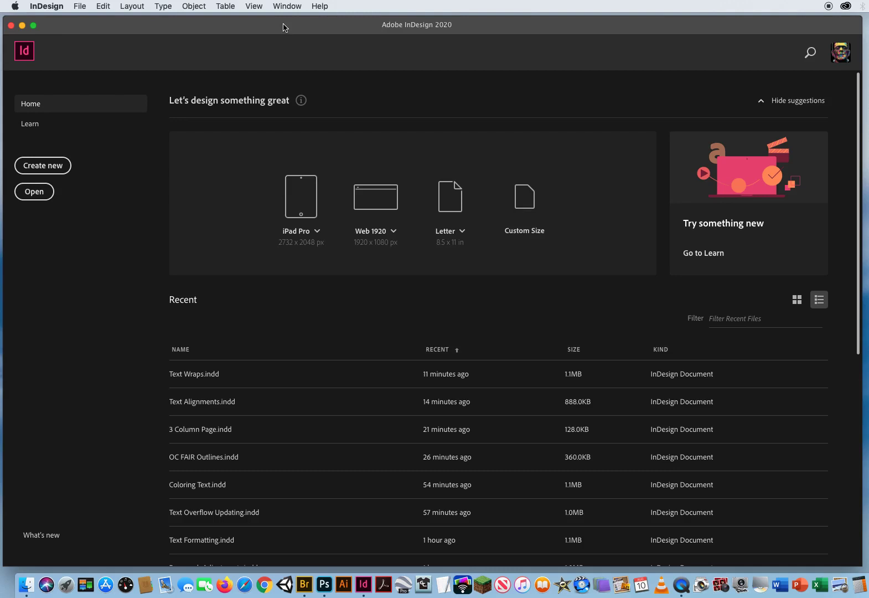
- Open Pull Quote Wraps.indd from the ID CH.5 Text Editing > 10 Making Text Wraps folder
left_click(80, 6)
left_click(89, 30)
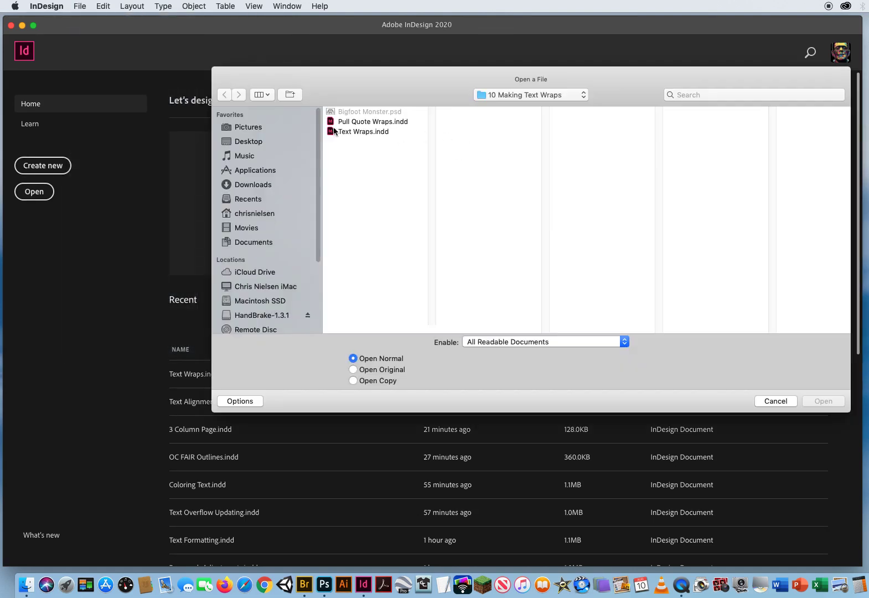
left_click(515, 94)
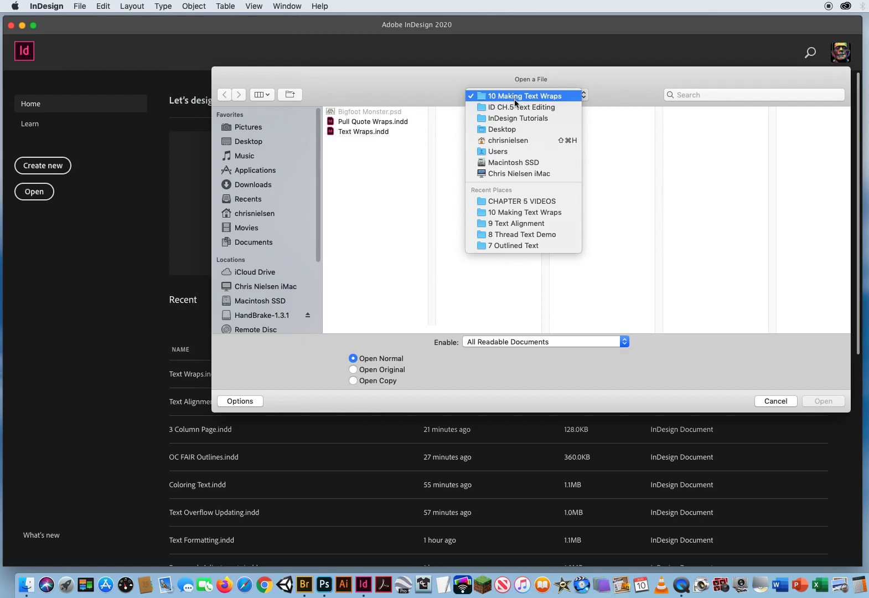
left_click(514, 107)
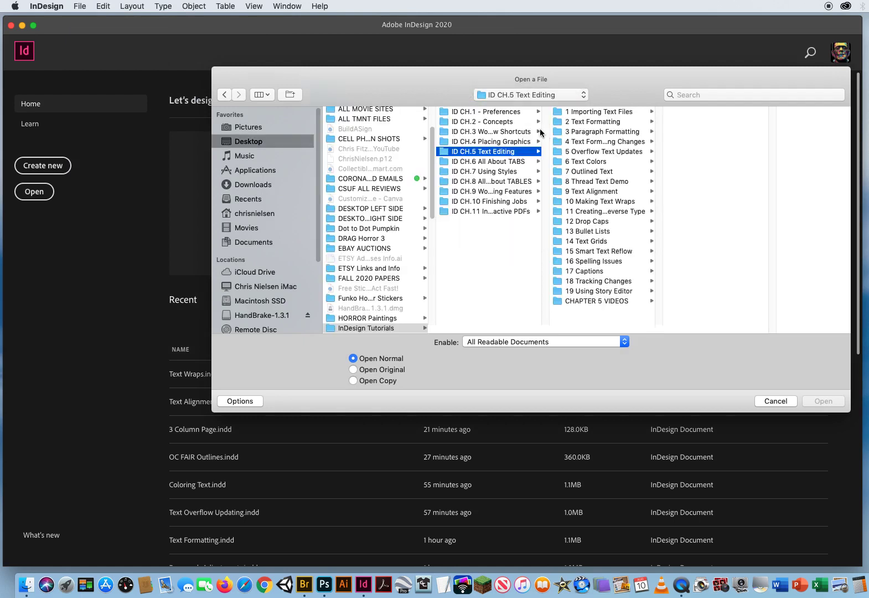
left_click(583, 206)
left_click(702, 123)
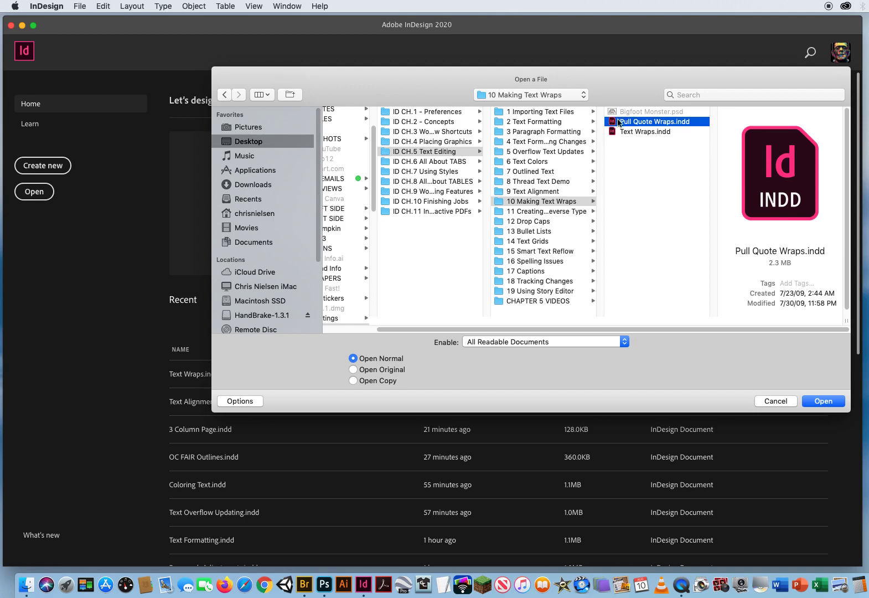
left_click(812, 404)
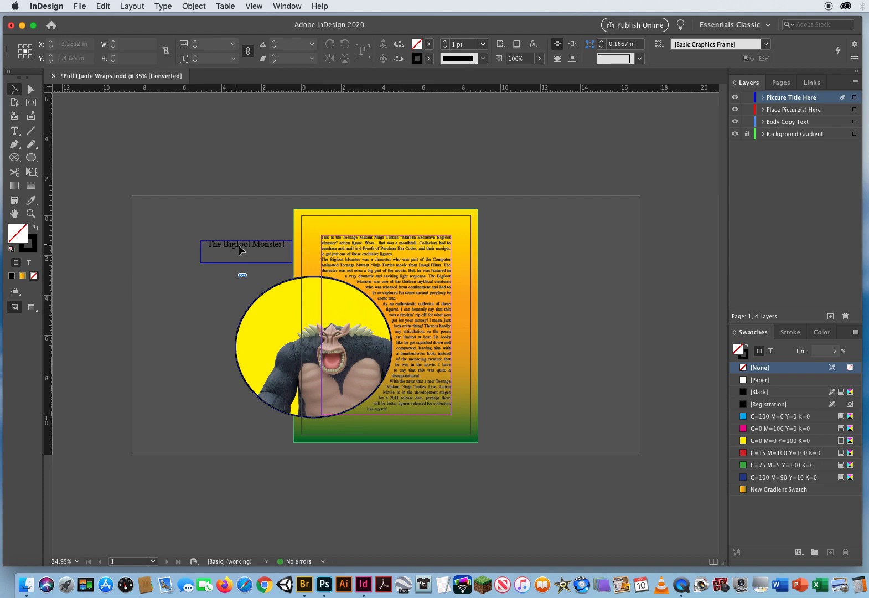
- Move the title frame onto the yellow circle and zoom in on the circle photo
left_click_drag(241, 247, 336, 307)
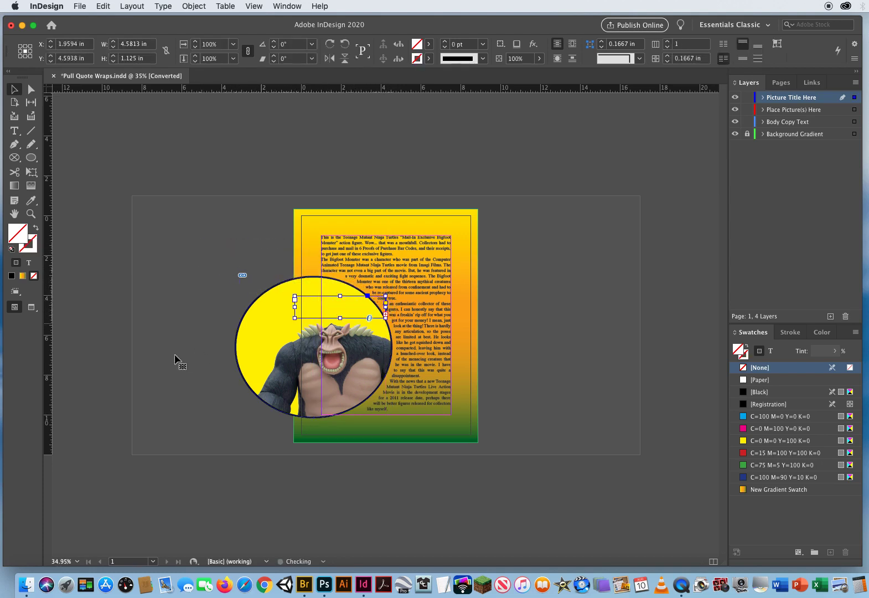
left_click(153, 295)
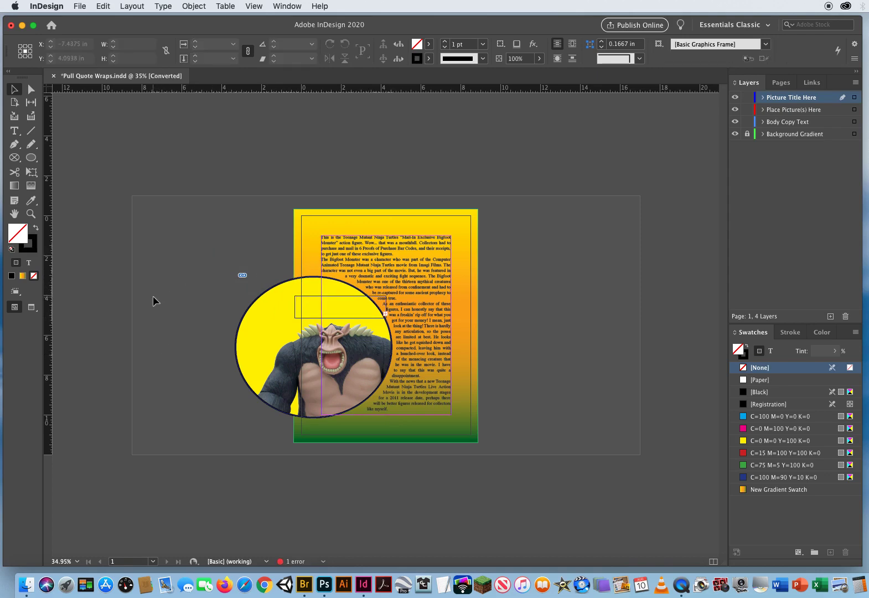
left_click(31, 214)
left_click(352, 321)
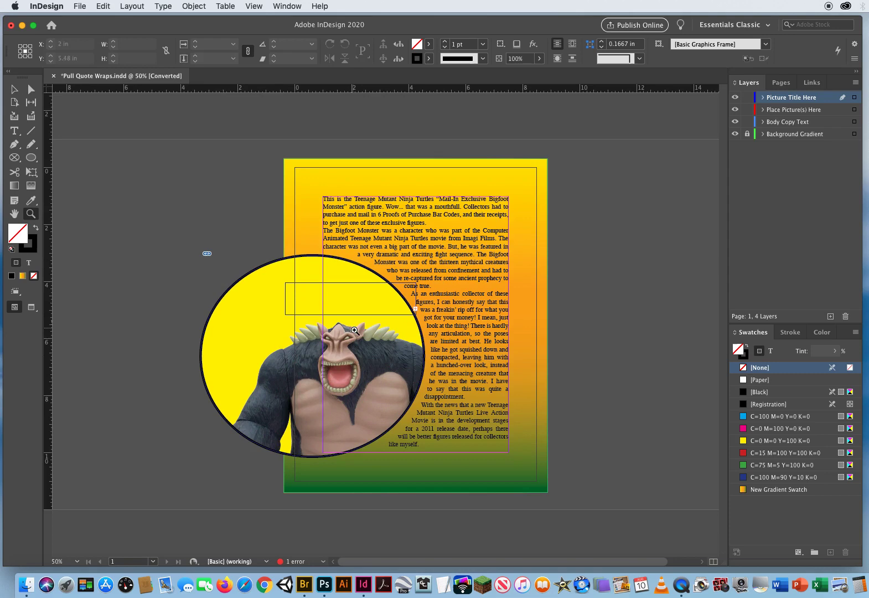
left_click(362, 314)
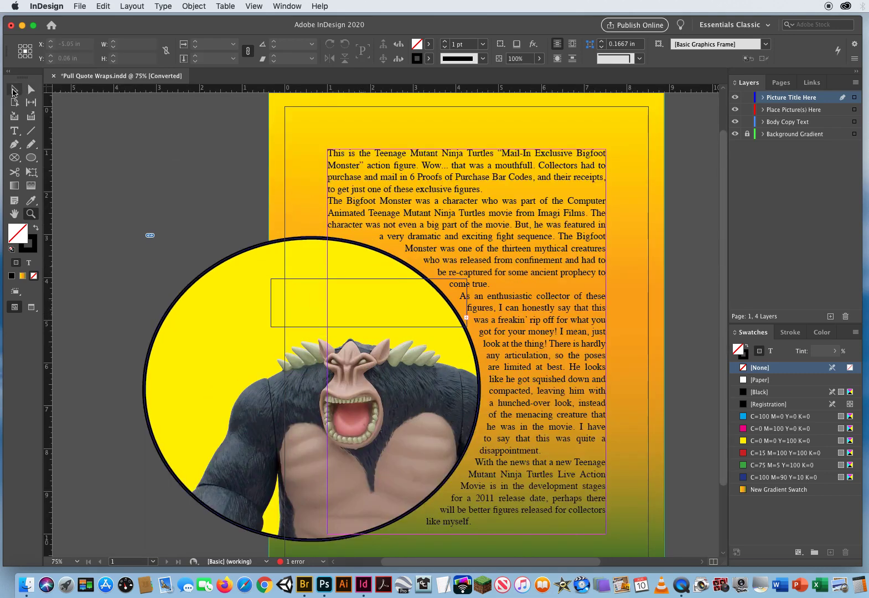
left_click(14, 89)
scroll(223, 326, "down", 3)
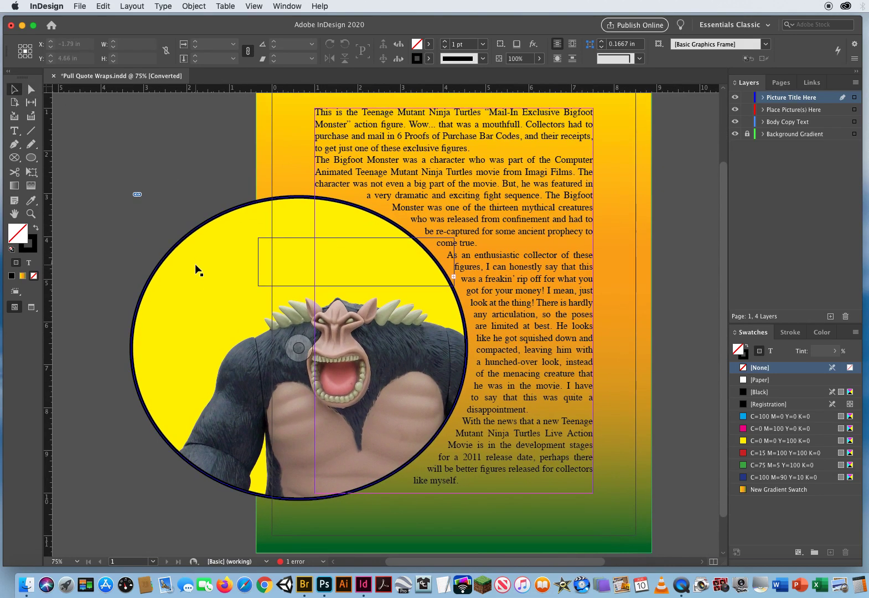
- Inspect the circle photo's 0.25 in text wrap settings, then select the empty title frame
left_click(195, 265)
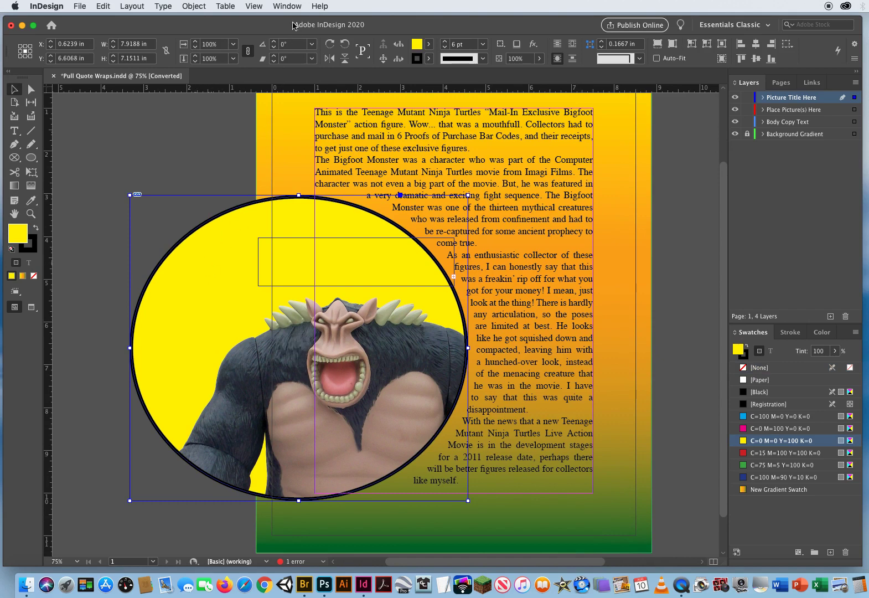
left_click(287, 6)
left_click(297, 258)
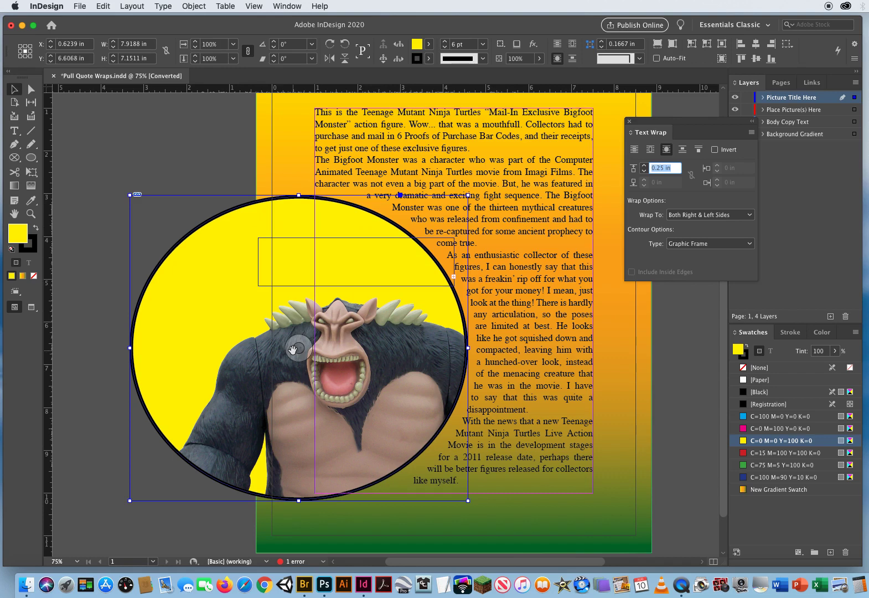
left_click(345, 261)
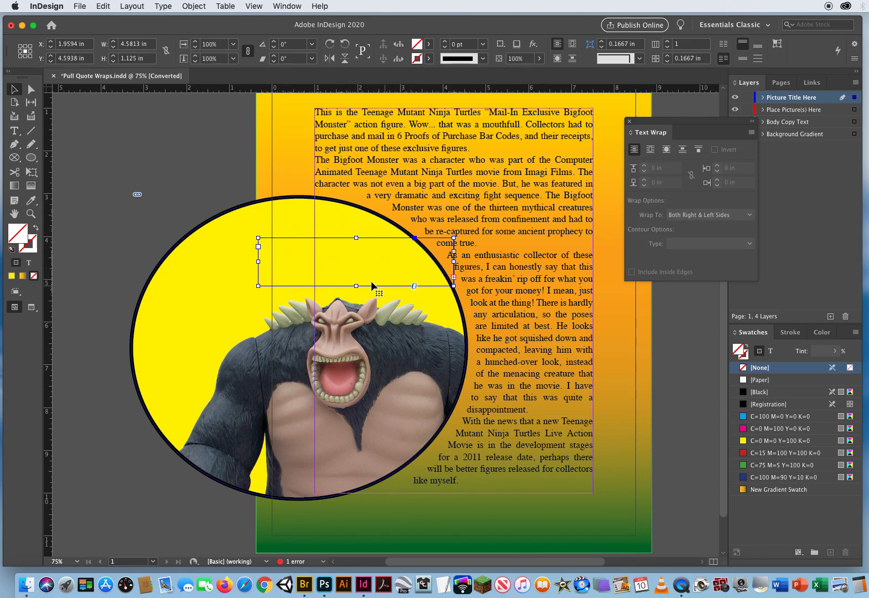
- Move the title frame off the page to reveal its text, then back onto the circle
left_click_drag(352, 263, 176, 241)
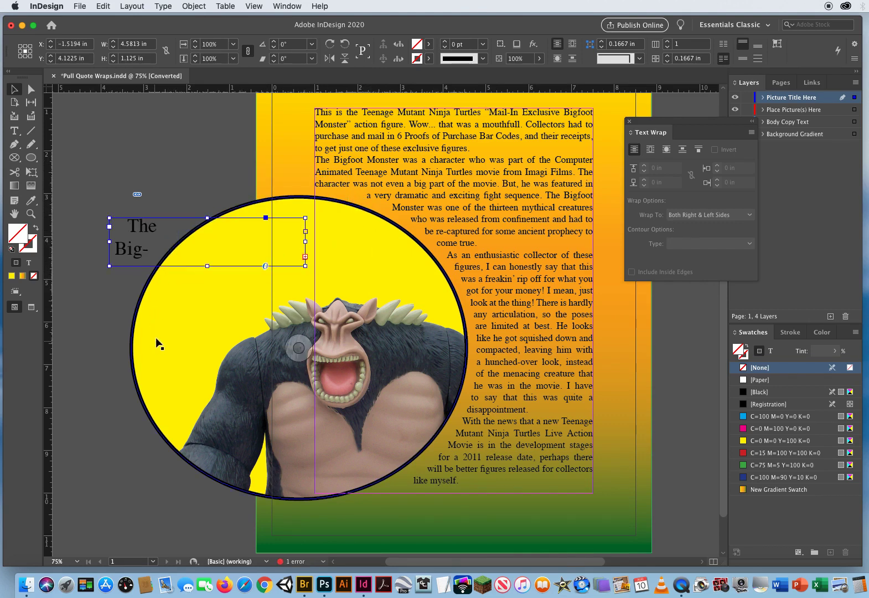
left_click_drag(228, 254, 327, 264)
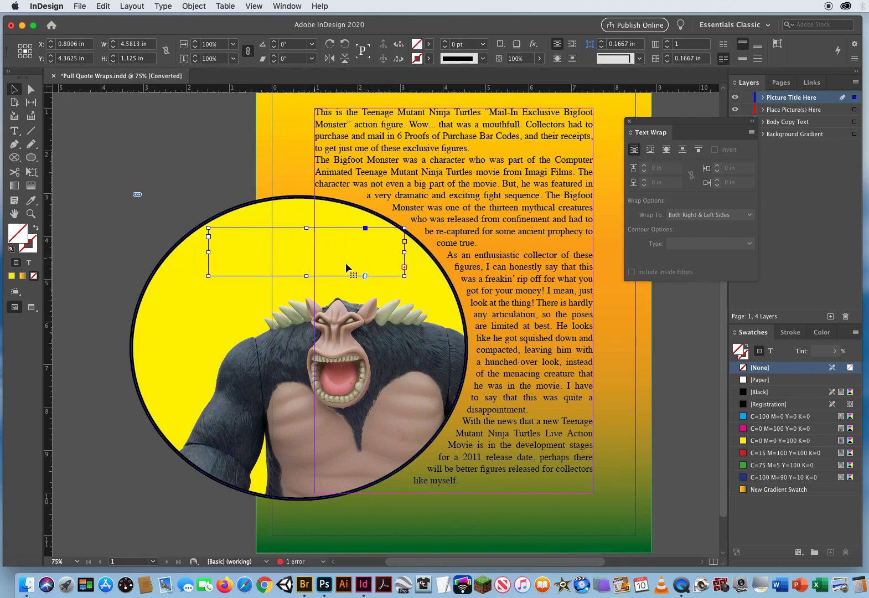
left_click(412, 341)
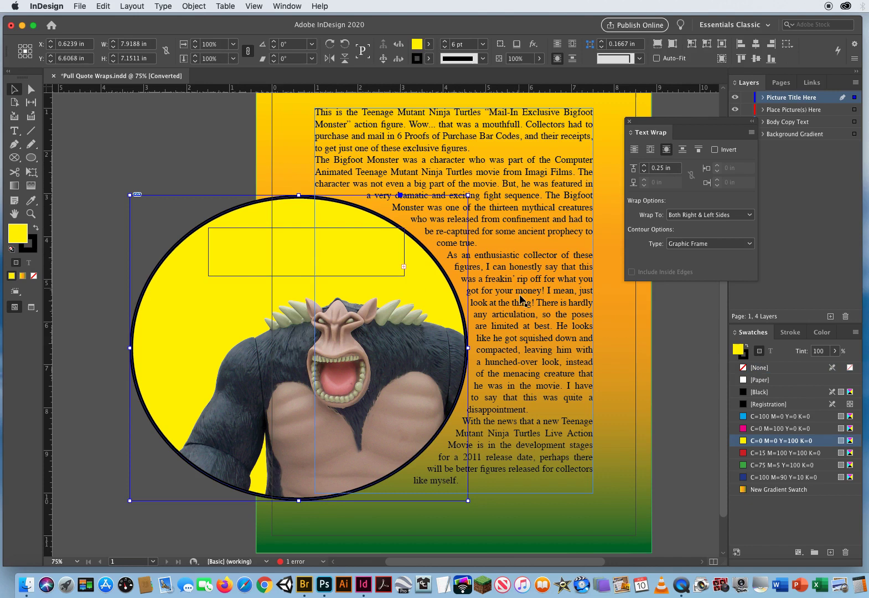
left_click(341, 258)
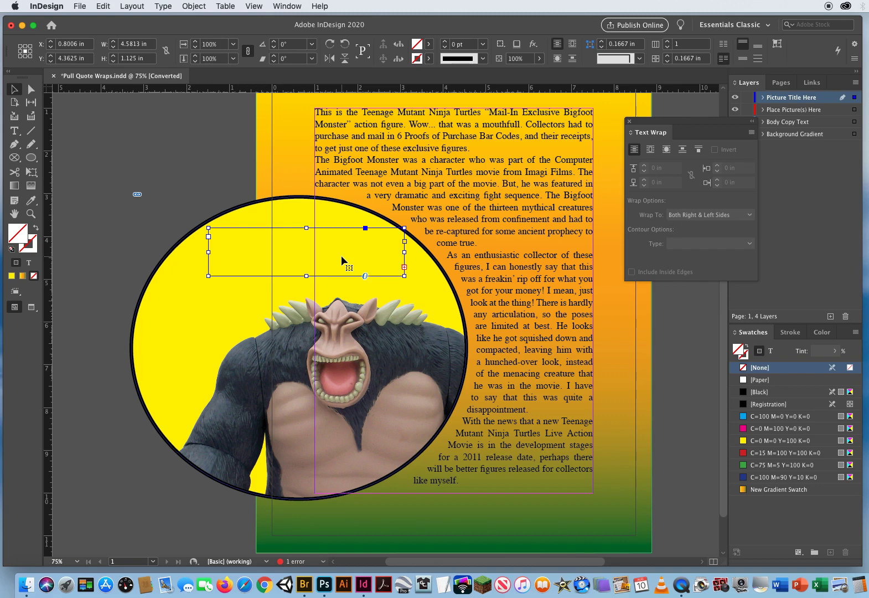
- Move the title frame off and back onto the circle again, then undo the last move
left_click_drag(341, 255, 203, 150)
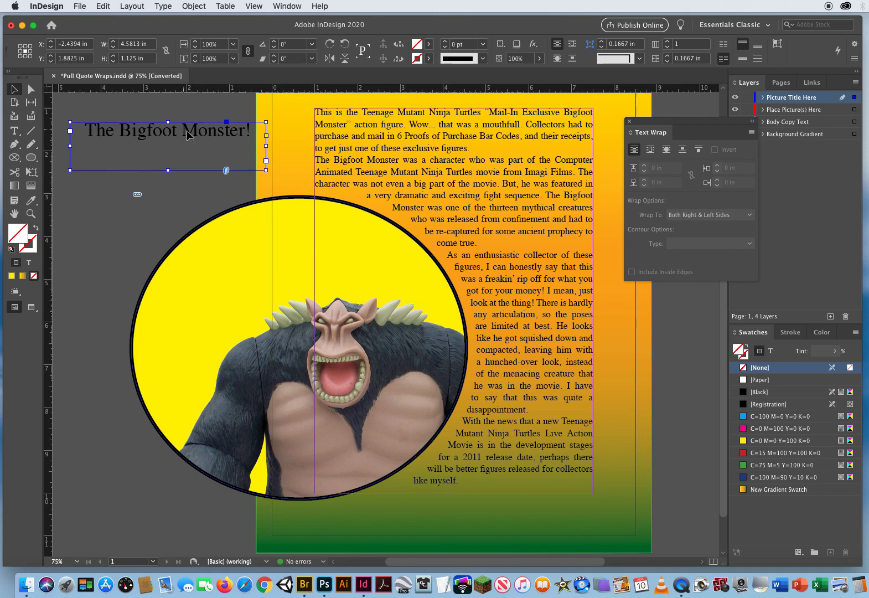
left_click_drag(187, 131, 326, 236)
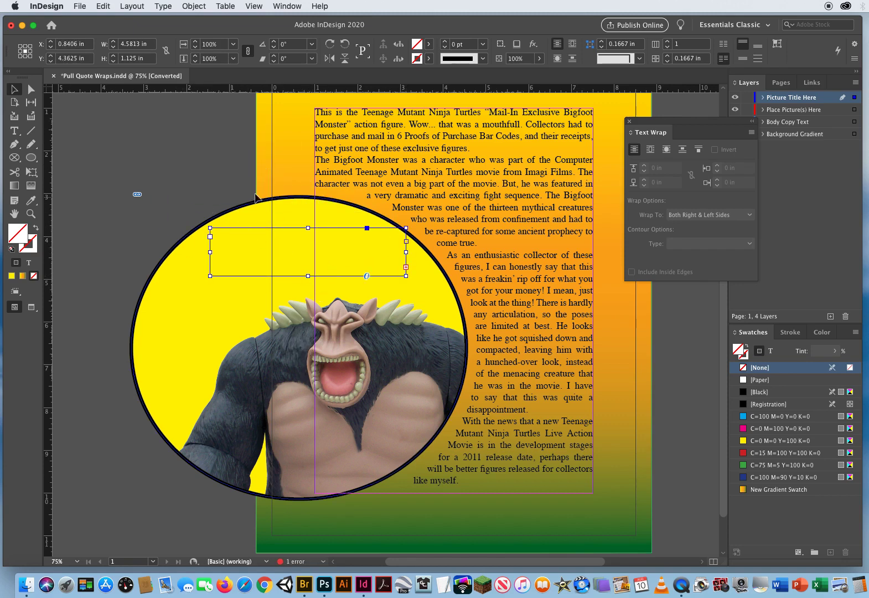
left_click(399, 253)
key("super+z")
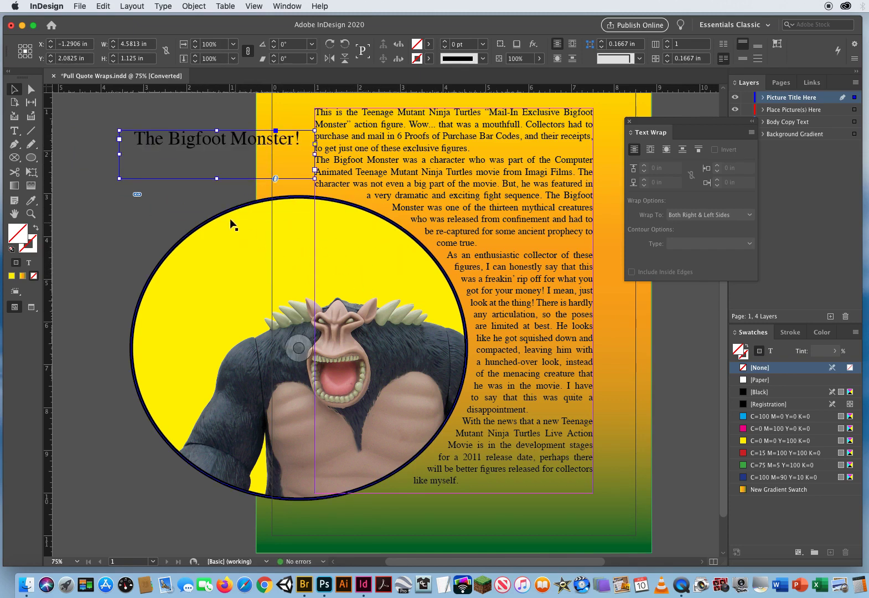
- Turn on 'Text Wrap Only Affects Text Beneath' in the Composition preferences
left_click(47, 7)
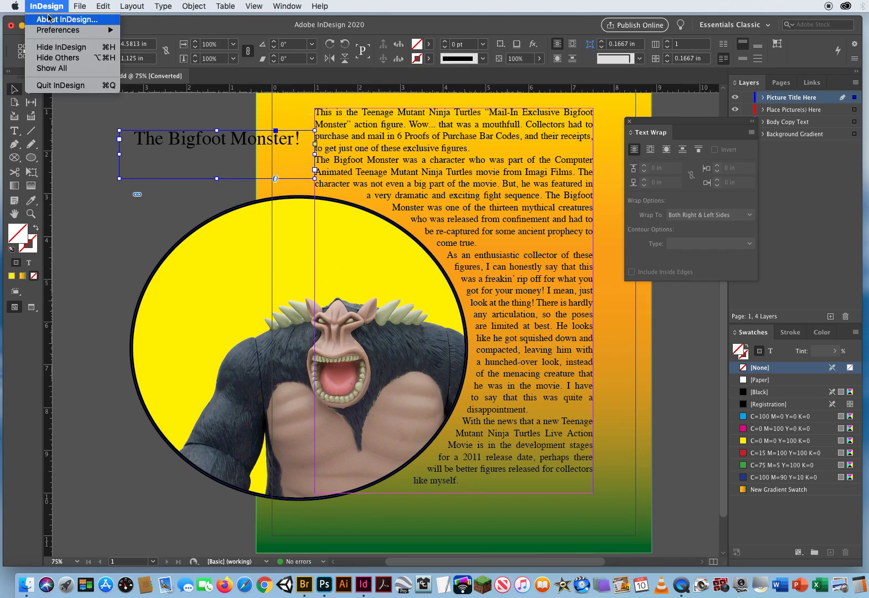
mouse_move(49, 32)
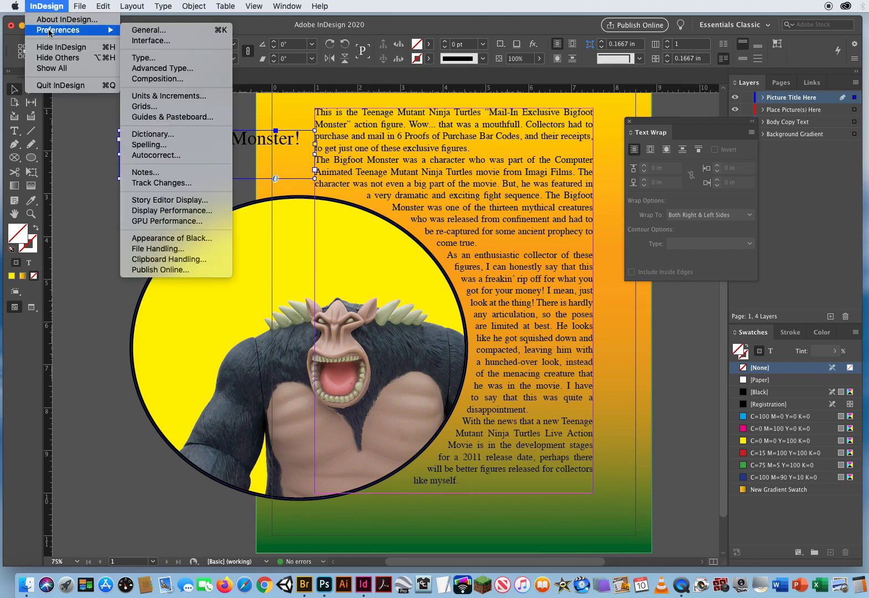
left_click(157, 78)
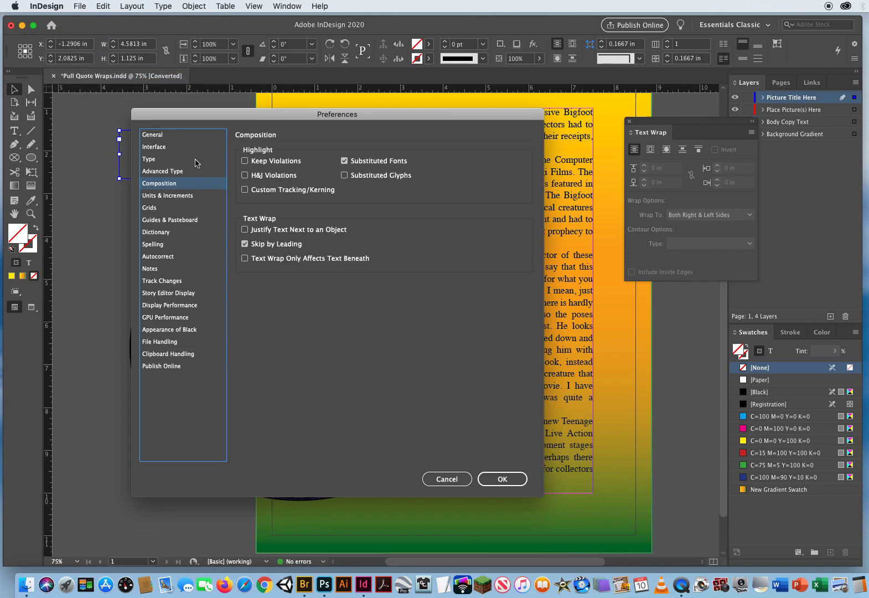
left_click_drag(243, 117, 453, 112)
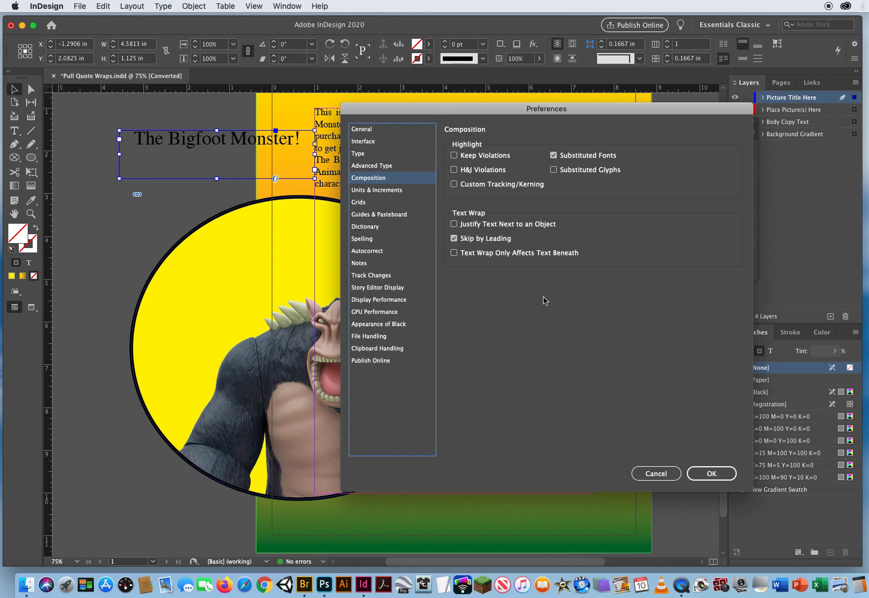
left_click(454, 253)
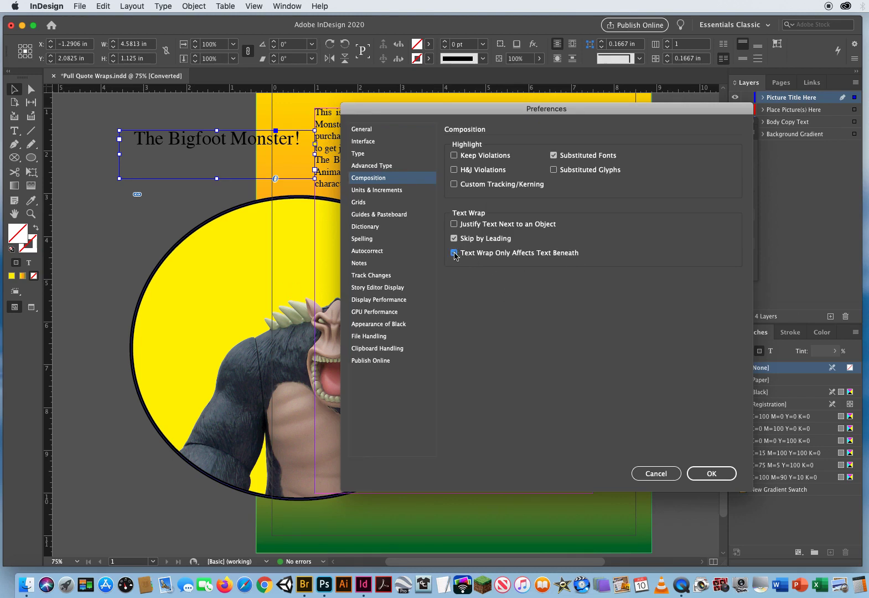
left_click(715, 472)
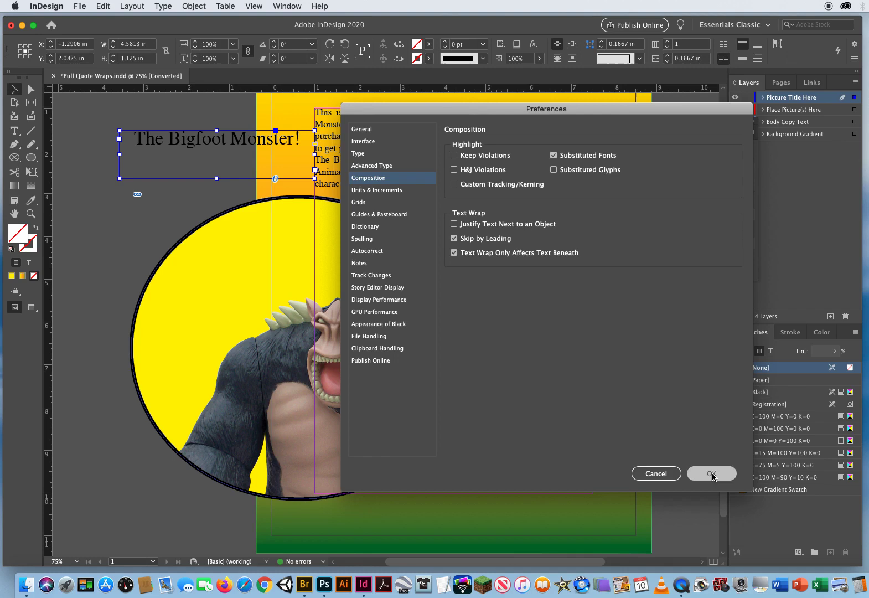
- Drag the title frame into the yellow circle so its text shows
left_click_drag(197, 148, 258, 254)
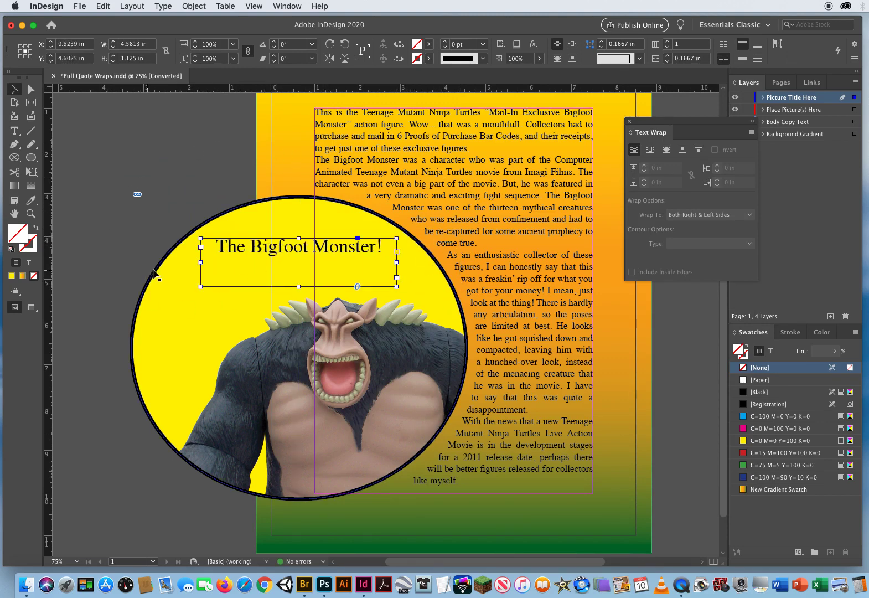
left_click(450, 187)
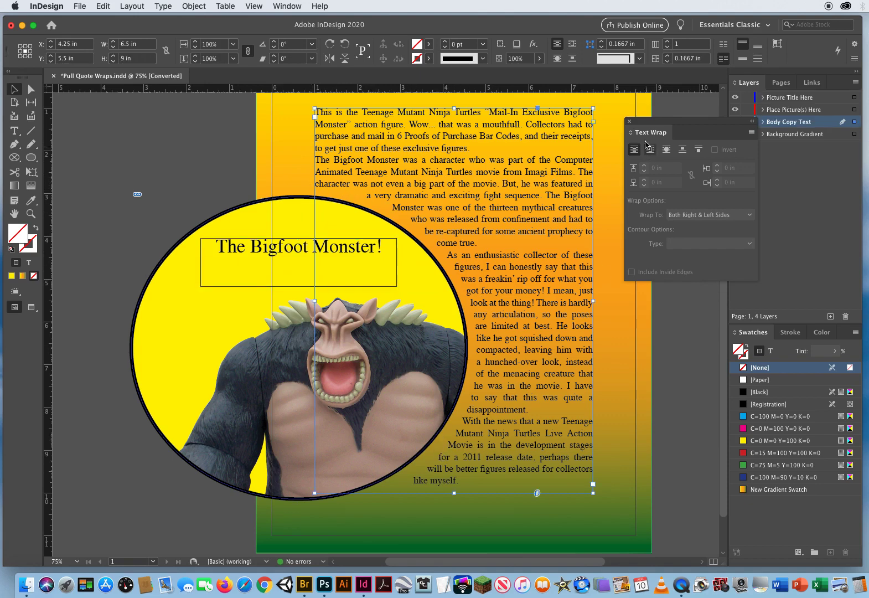
left_click_drag(648, 133, 525, 136)
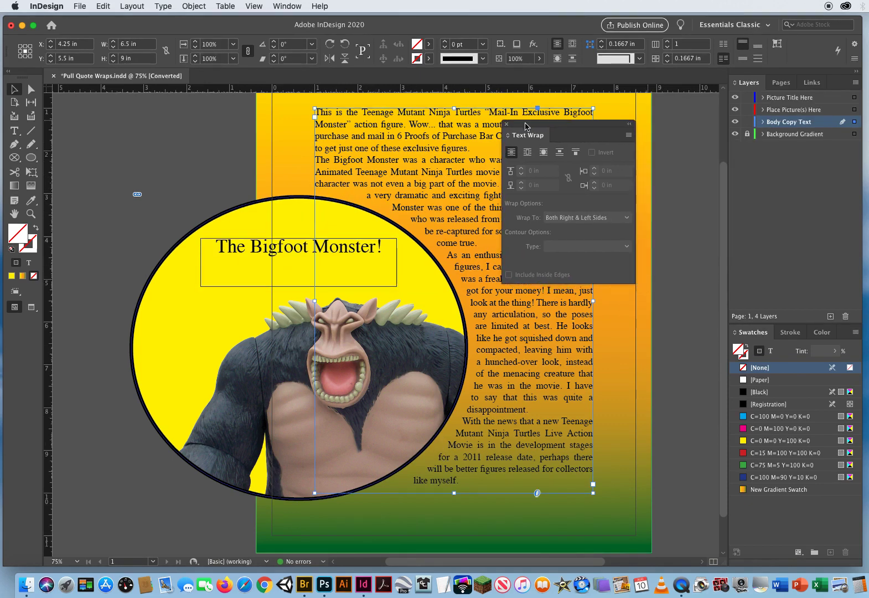
- Hide and reshow the picture-and-title and body copy layers to check stacking
left_click(776, 99)
left_click(737, 98)
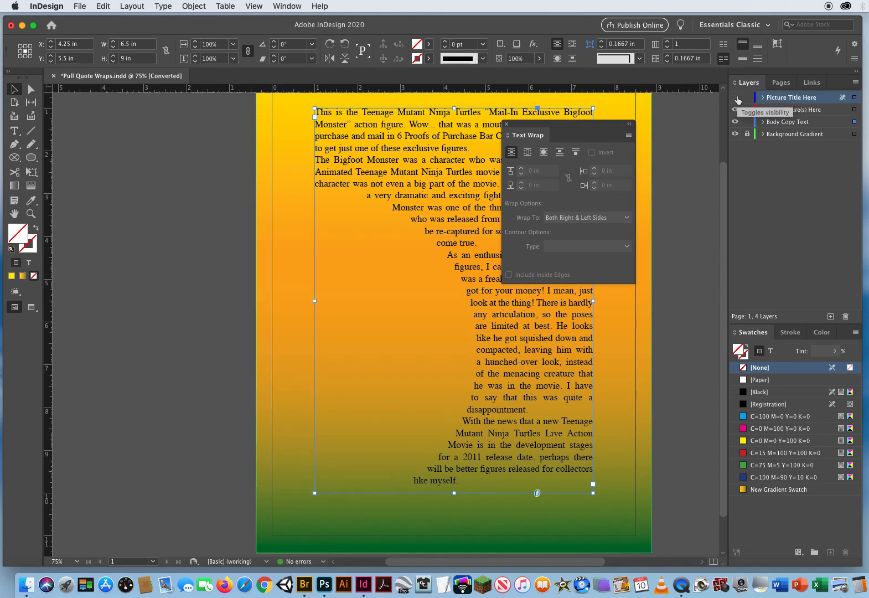
left_click(736, 98)
left_click(797, 121)
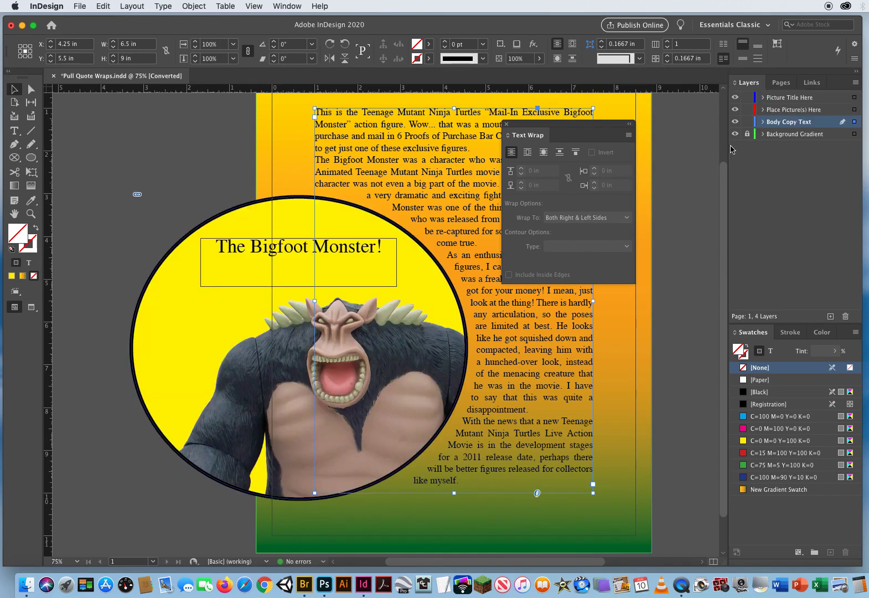
left_click(736, 122)
left_click(736, 121)
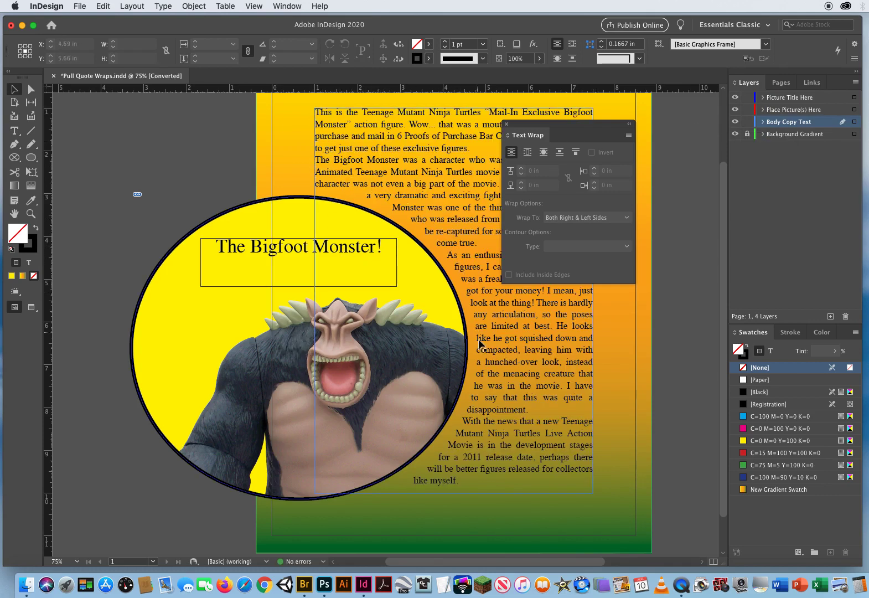
- Nudge the title slightly up and left inside the circle and view the page in Preview mode
mouse_move(337, 256)
left_mouse_down()
mouse_move(376, 251)
mouse_move(322, 260)
mouse_move(340, 263)
left_mouse_up()
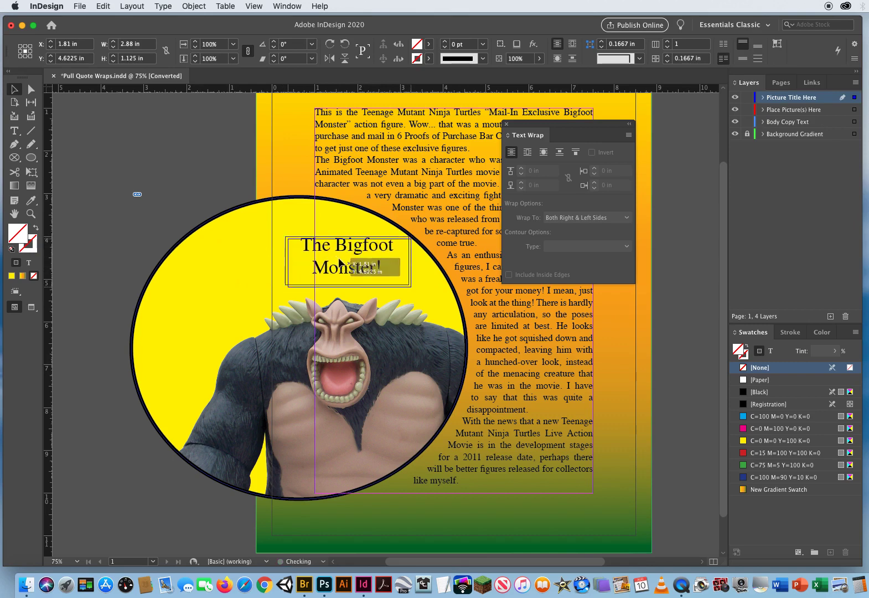
left_click(181, 172)
key("w")
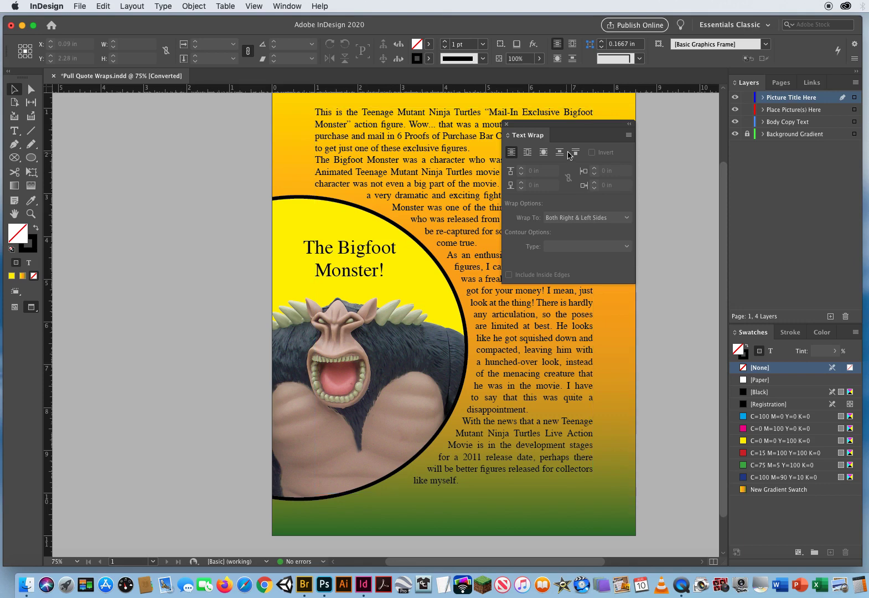
left_click_drag(537, 127, 634, 129)
left_click_drag(310, 249, 302, 245)
left_click(285, 302)
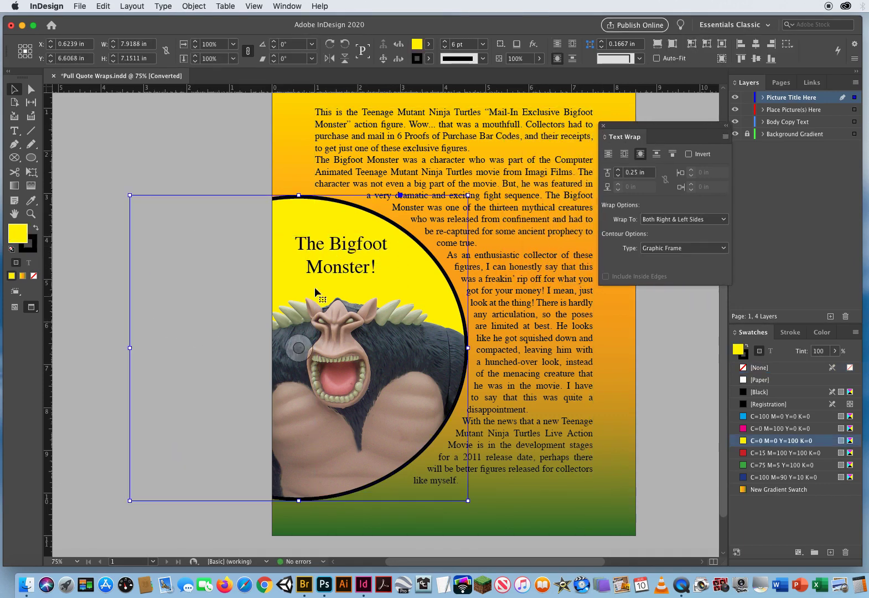
left_click(666, 369)
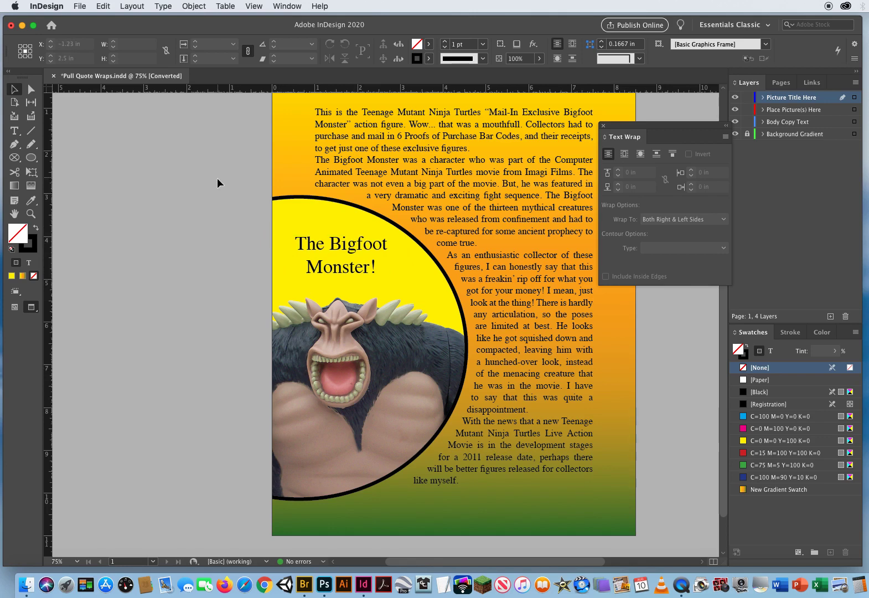
- Turn off 'Text Wrap Only Affects Text Beneath' in the Composition preferences again
left_click(41, 6)
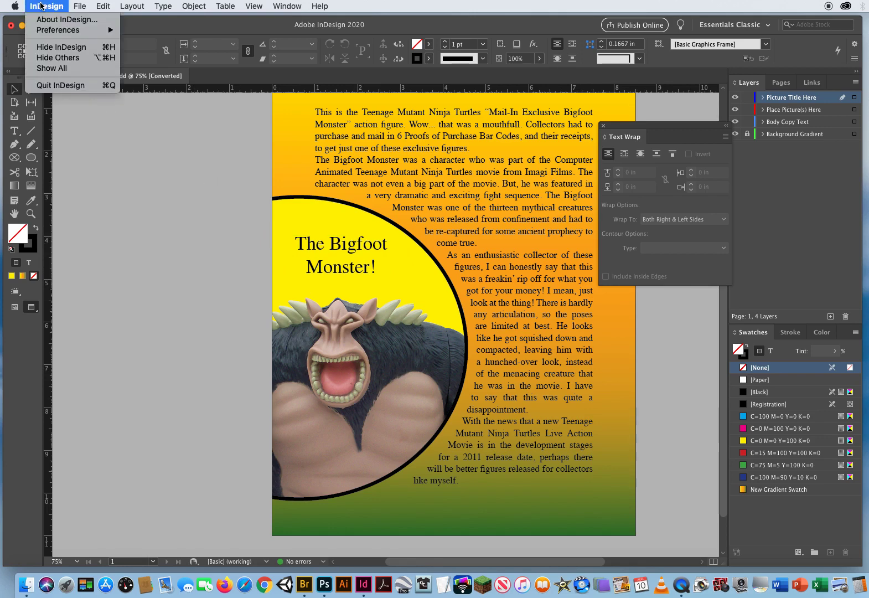
mouse_move(45, 32)
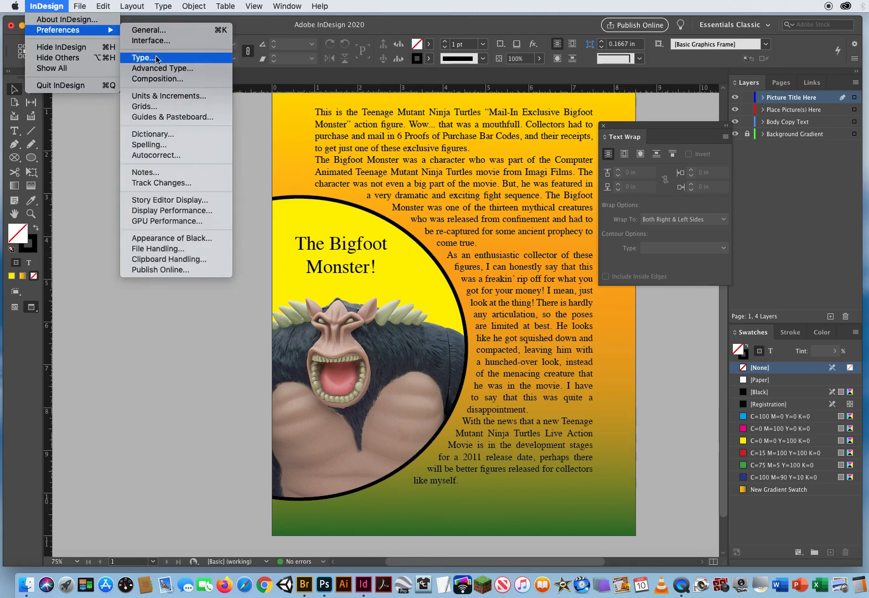
left_click(176, 82)
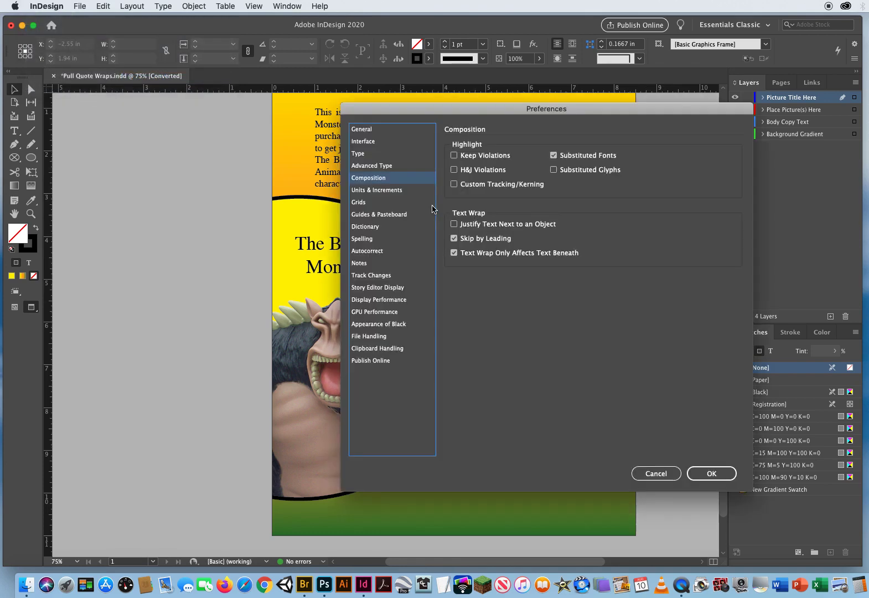
left_click_drag(418, 113, 517, 106)
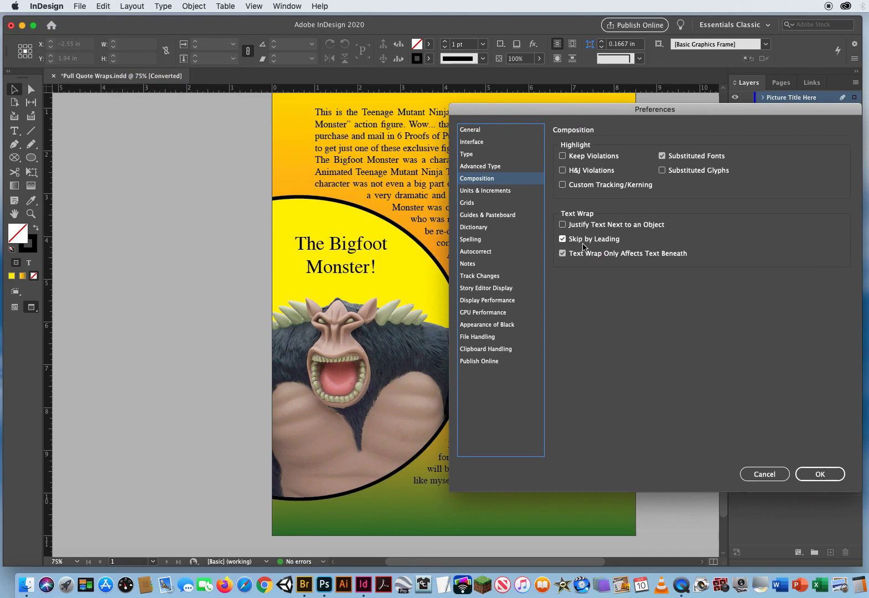
left_click(562, 254)
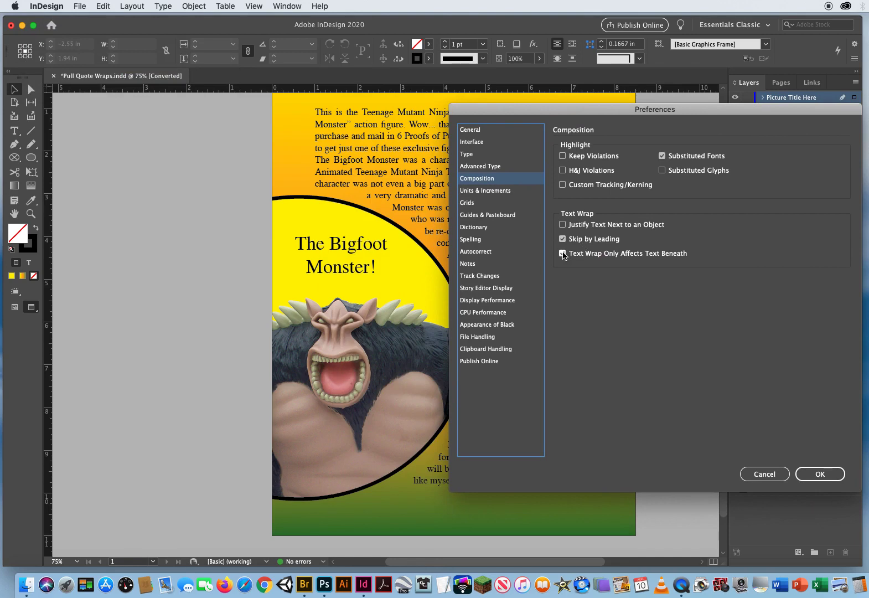
left_click(819, 474)
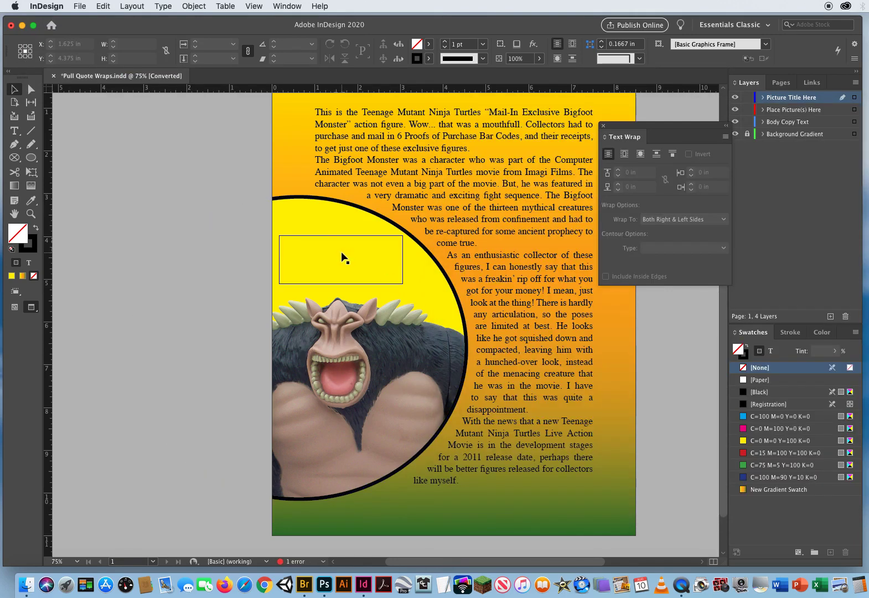
- Return to Normal view, drag the title frame off the circle, and close without saving
key("w")
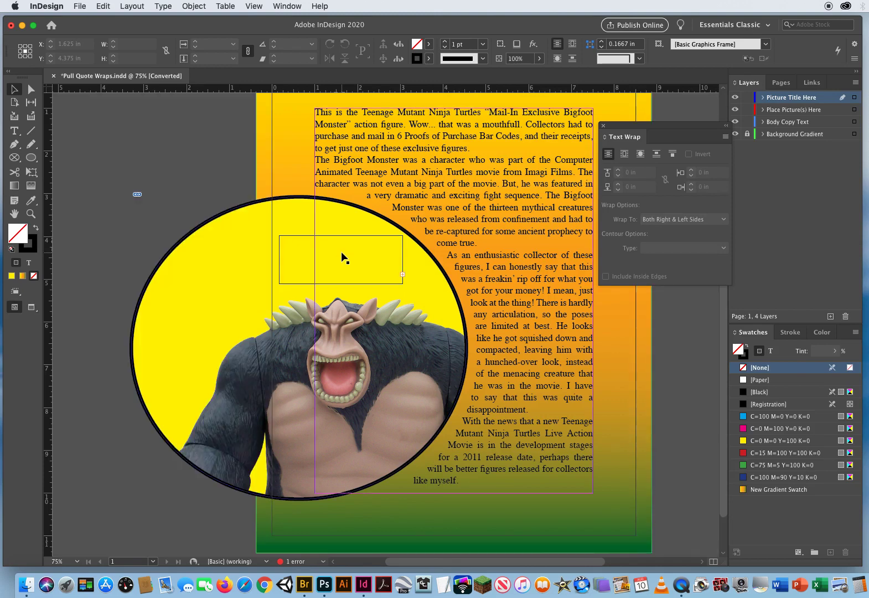
left_click(349, 266)
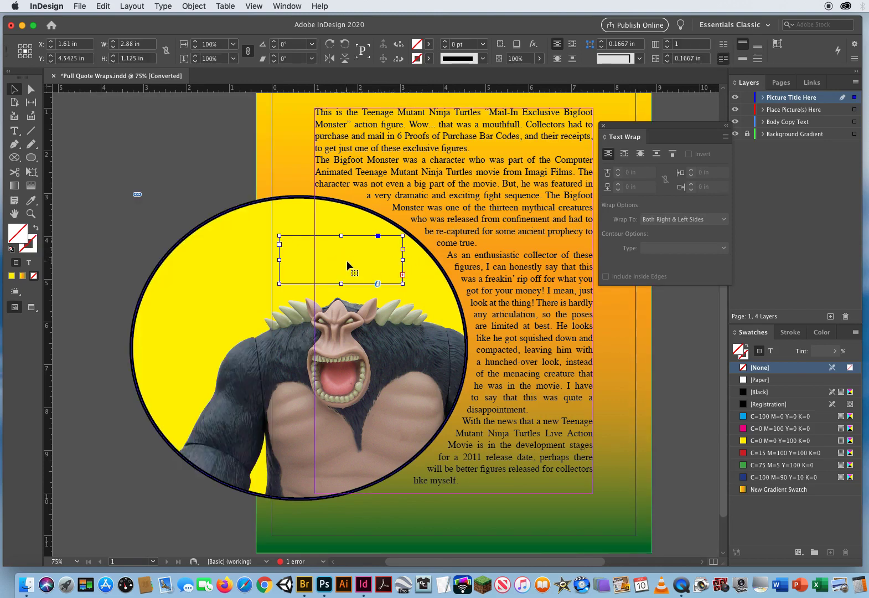
left_click_drag(346, 261, 241, 176)
left_click(124, 261)
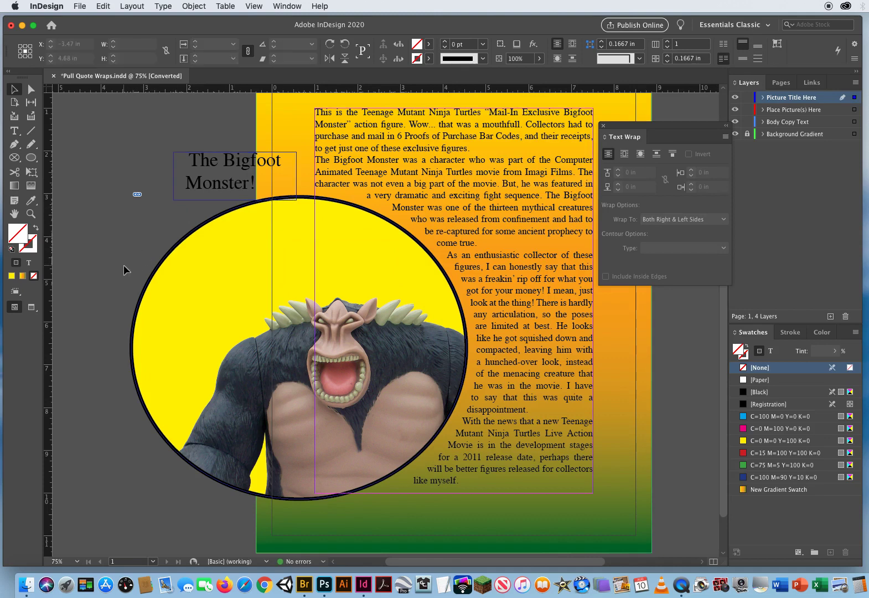
left_click_drag(643, 130, 622, 177)
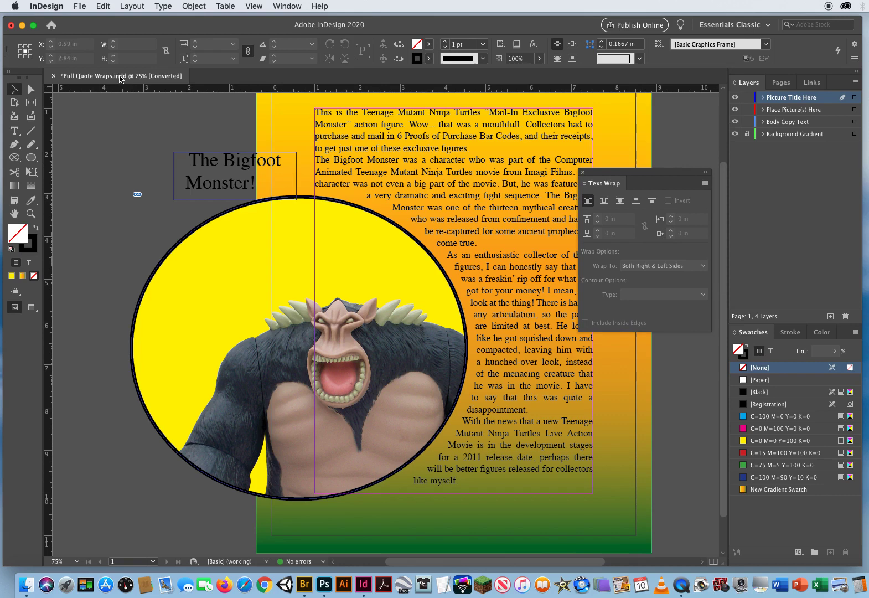
left_click(53, 77)
left_click(441, 308)
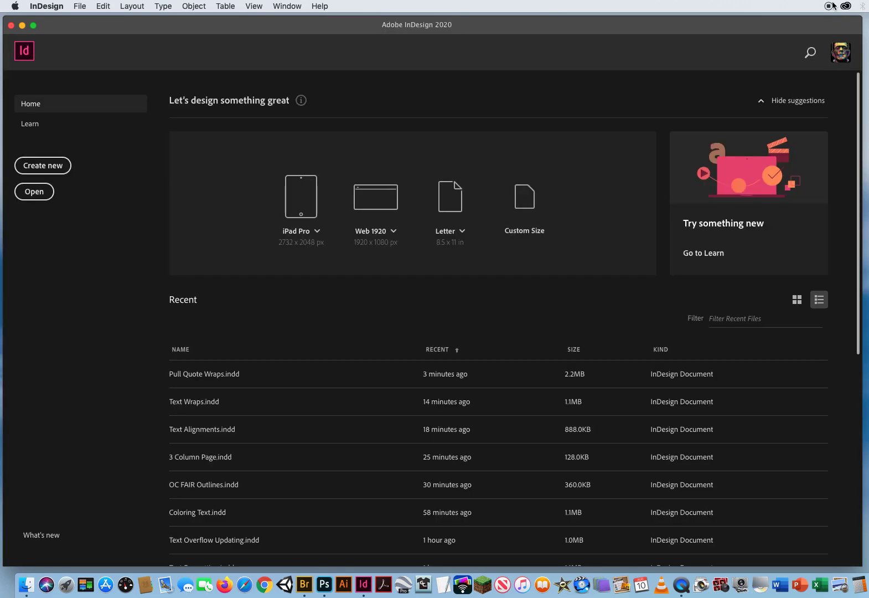